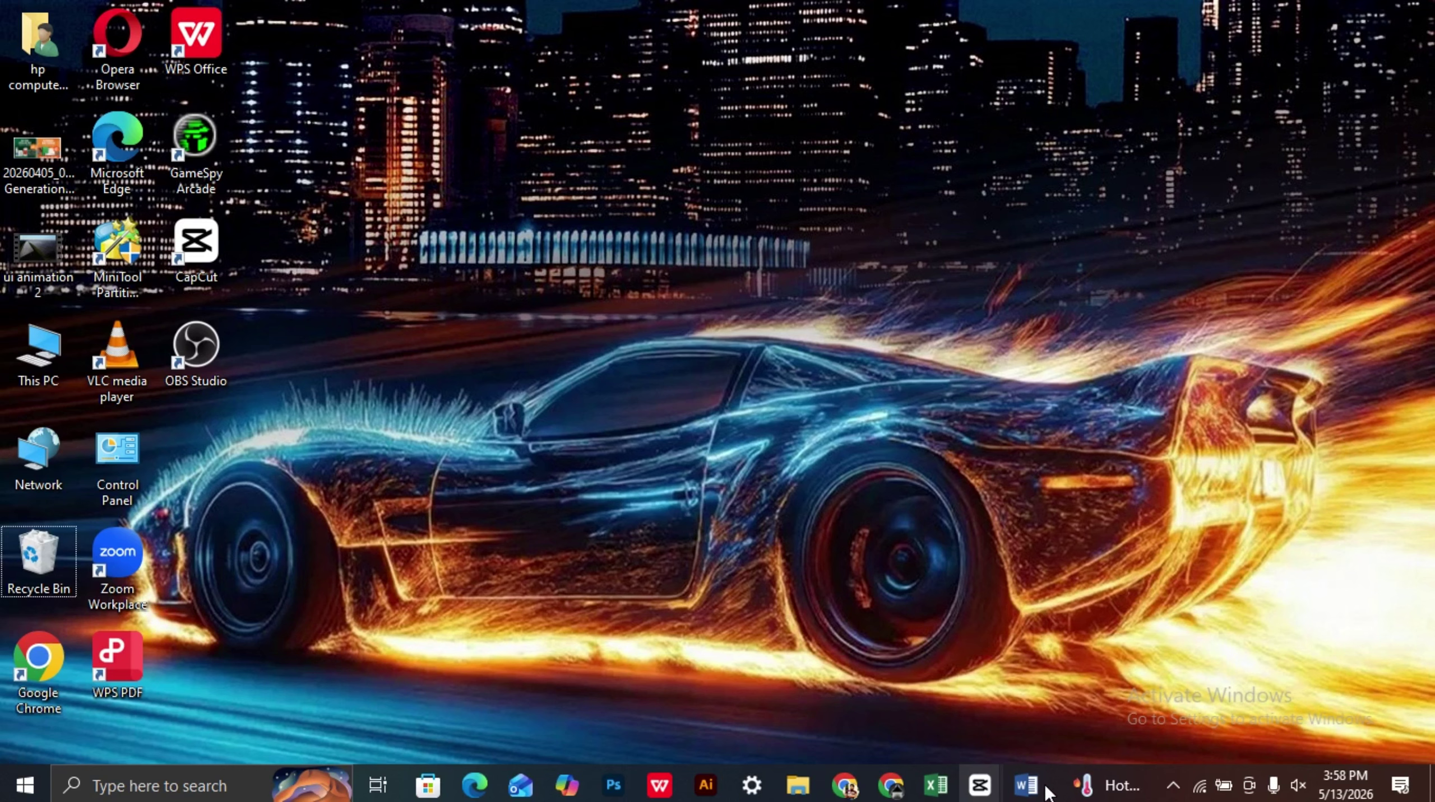
# - Switch to the blank Word document "sample 2"
pyautogui.hotkey('alt', 'Tab')
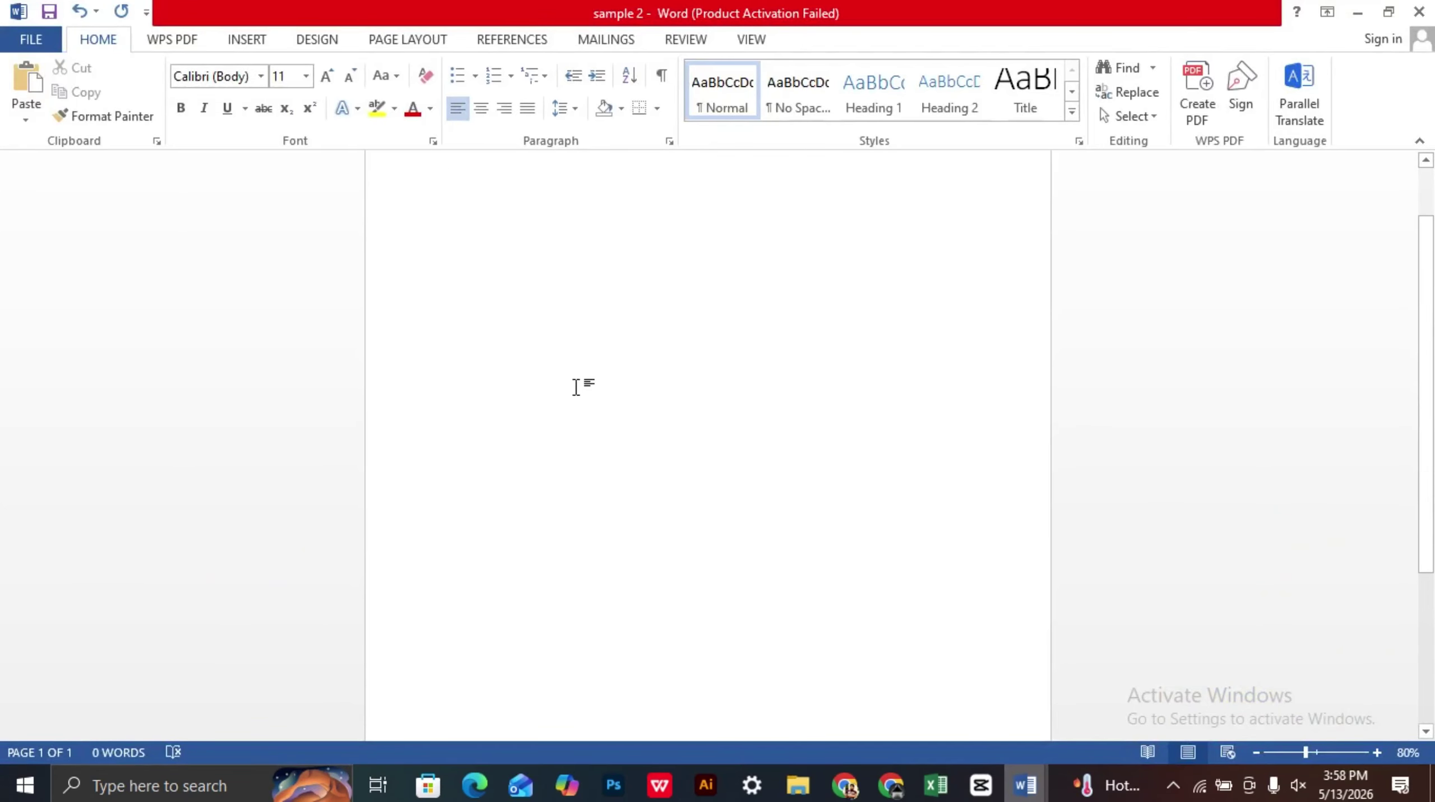
pyautogui.scroll(-5, 596, 431)
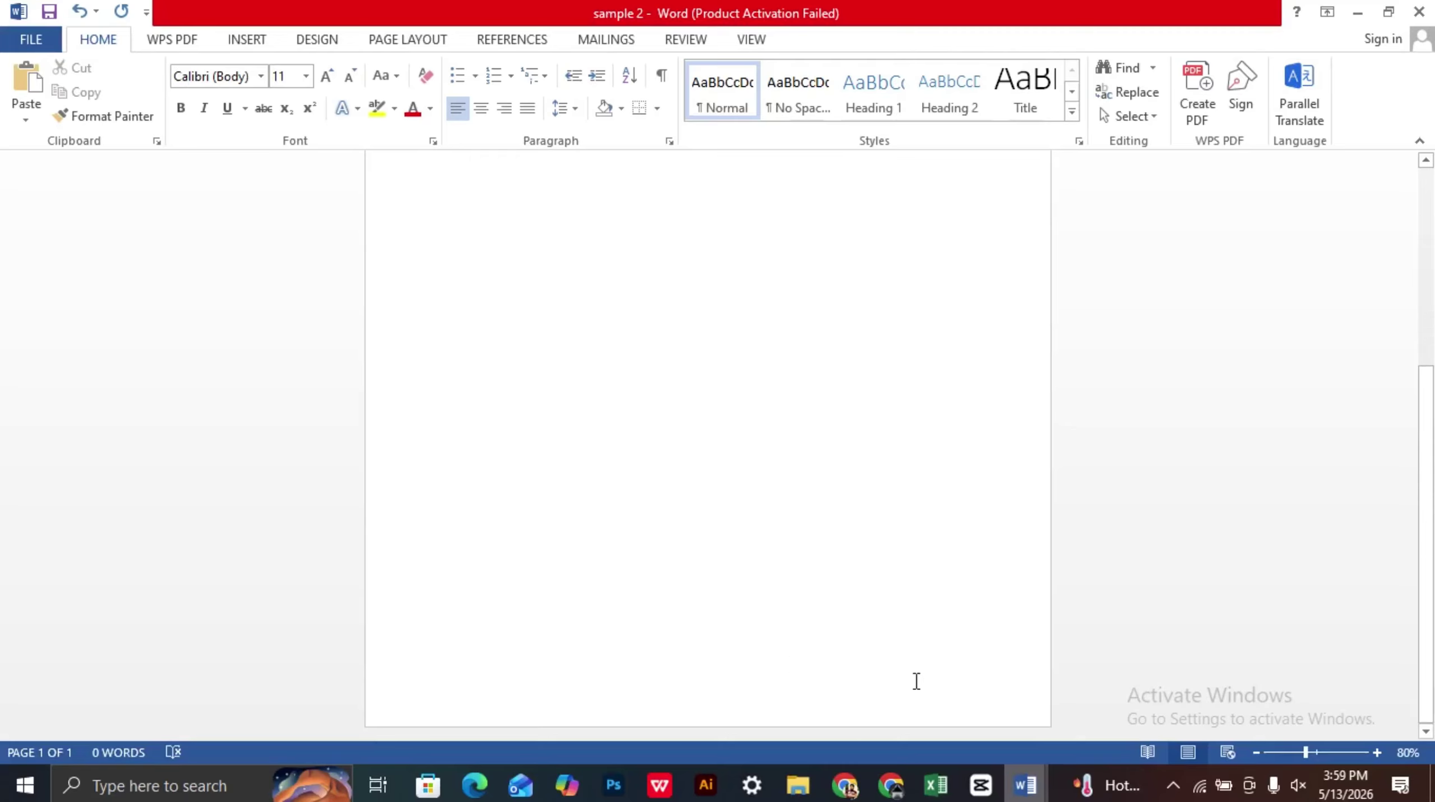
pyautogui.scroll(5, 913, 662)
pyautogui.scroll(-5, 717, 432)
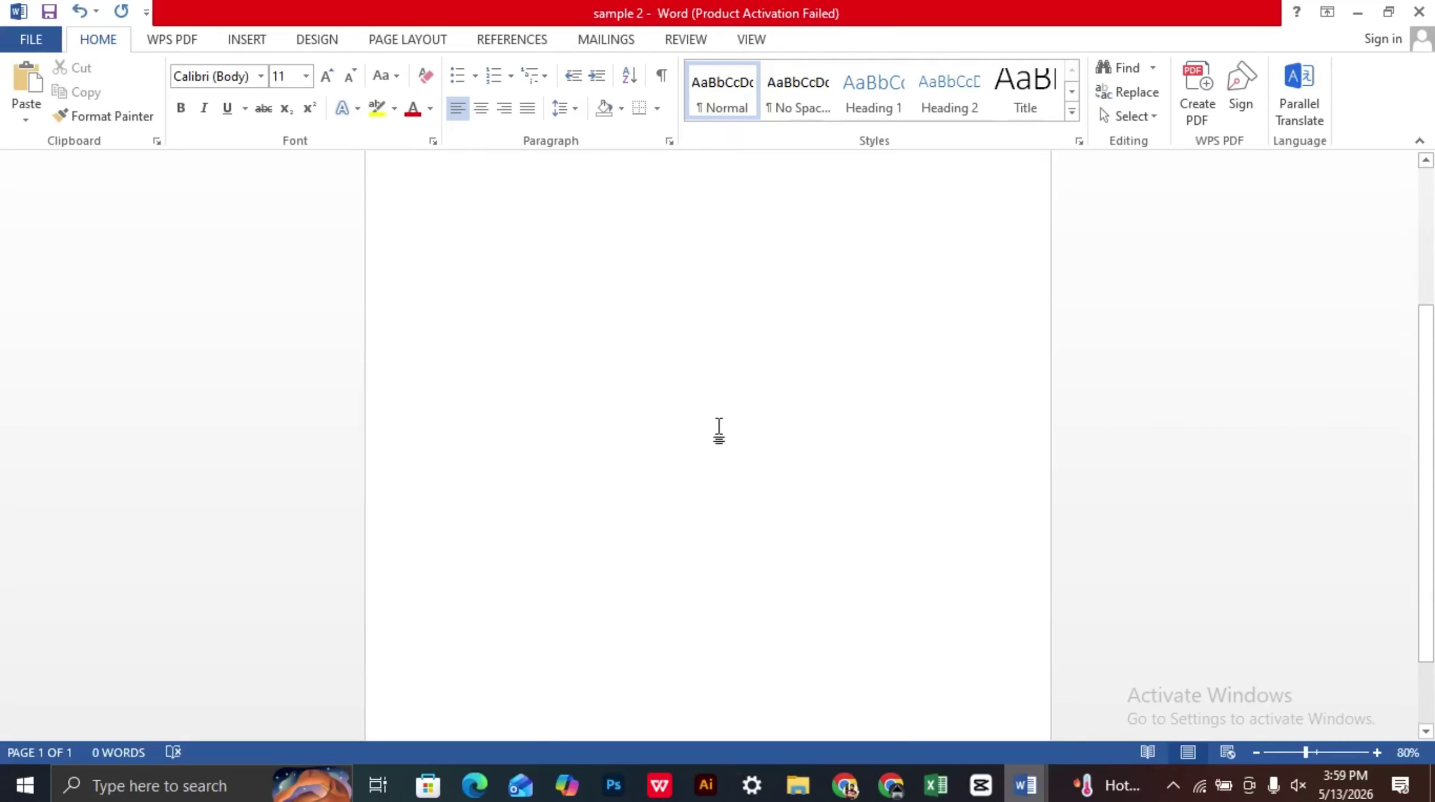
pyautogui.scroll(5, 718, 435)
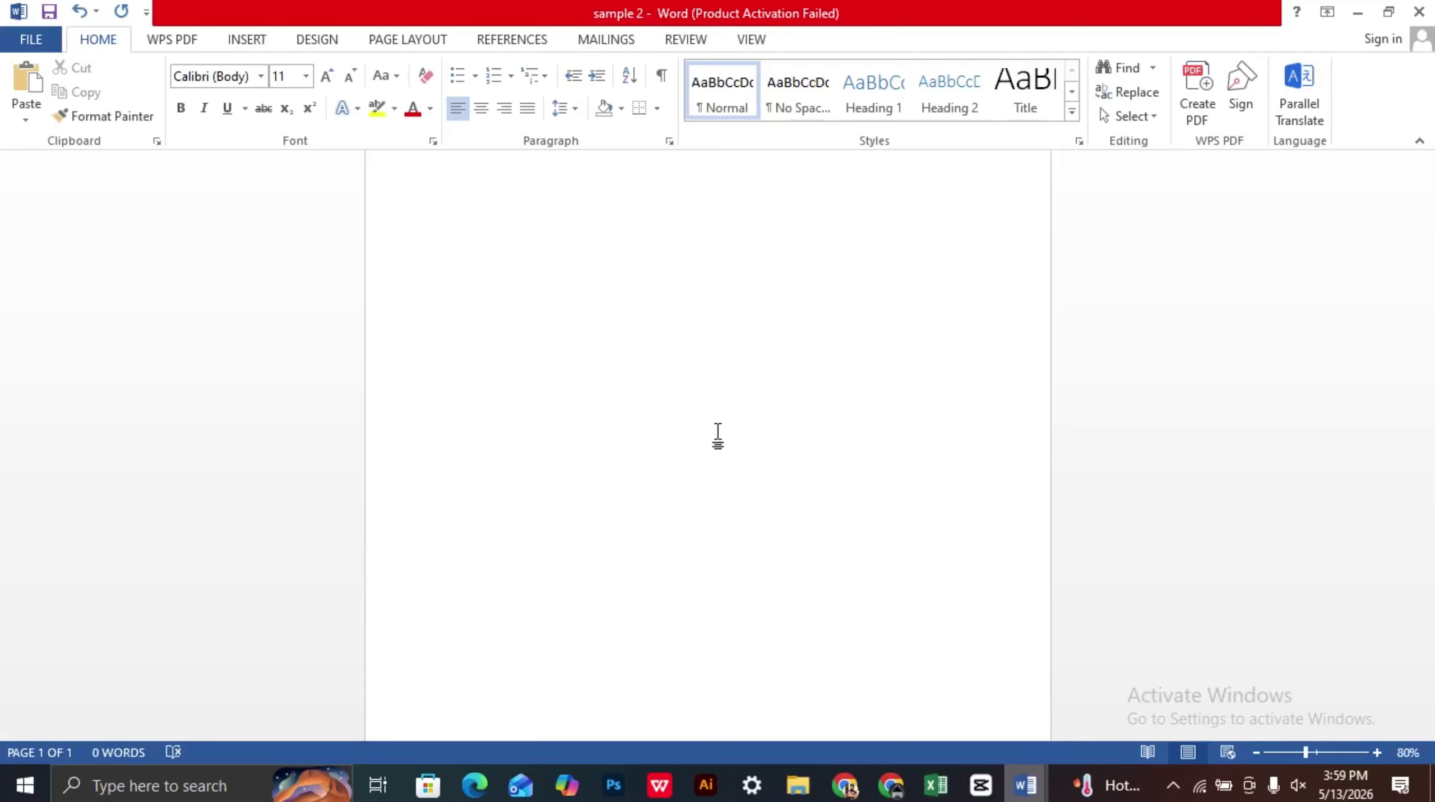
# - Insert a Plain Number 1 page number at the top of the page and return to the document body
pyautogui.click(254, 39)
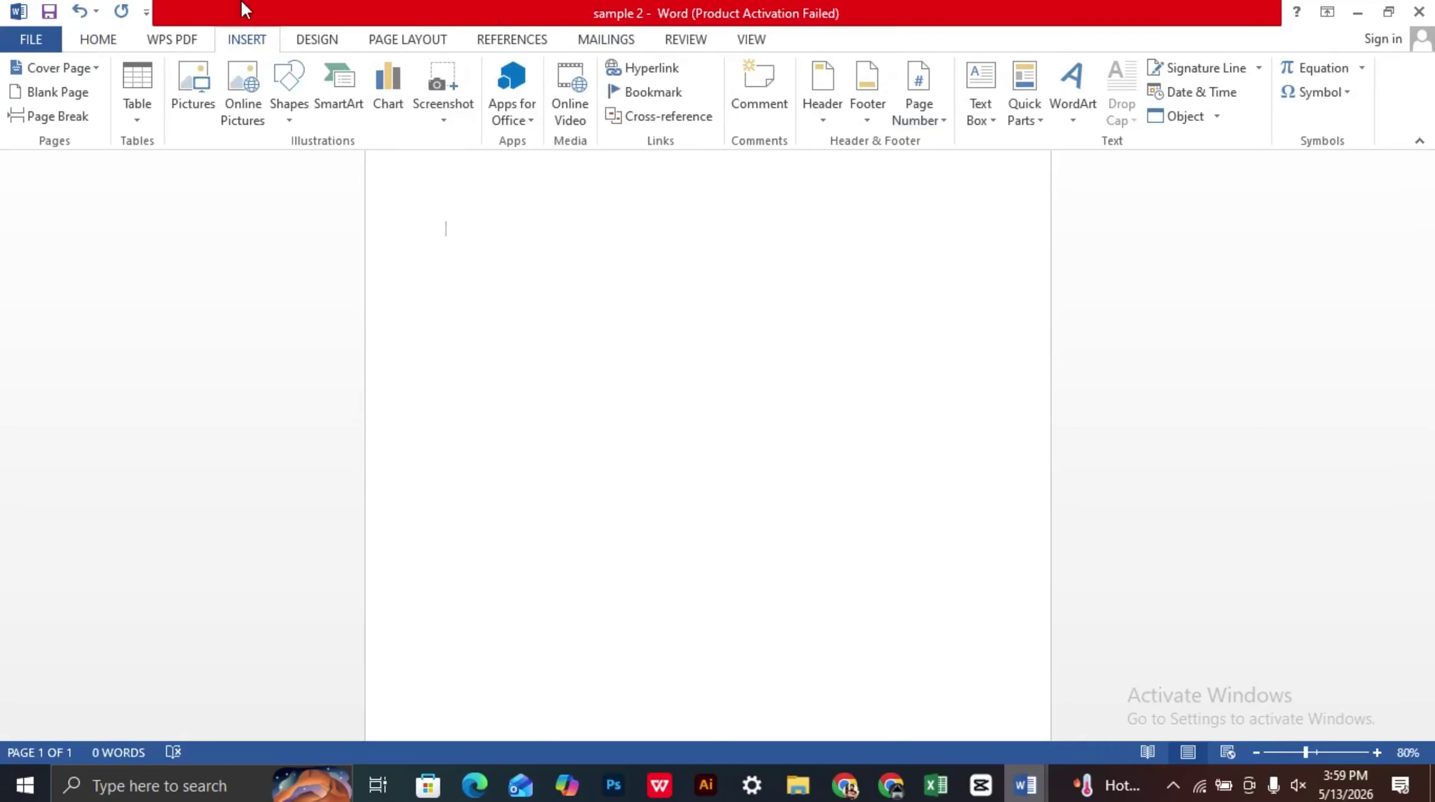
pyautogui.click(946, 121)
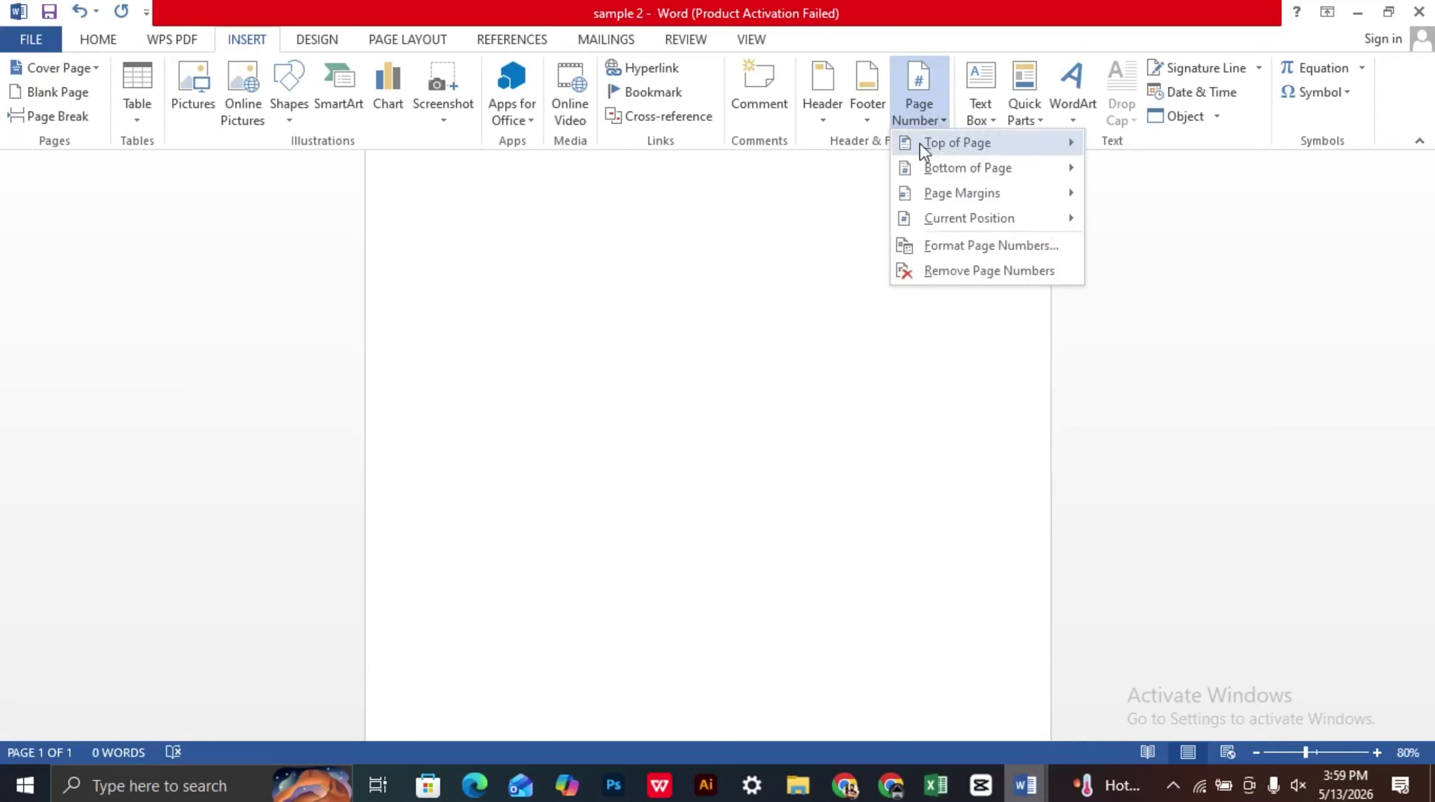
pyautogui.moveTo(957, 141)
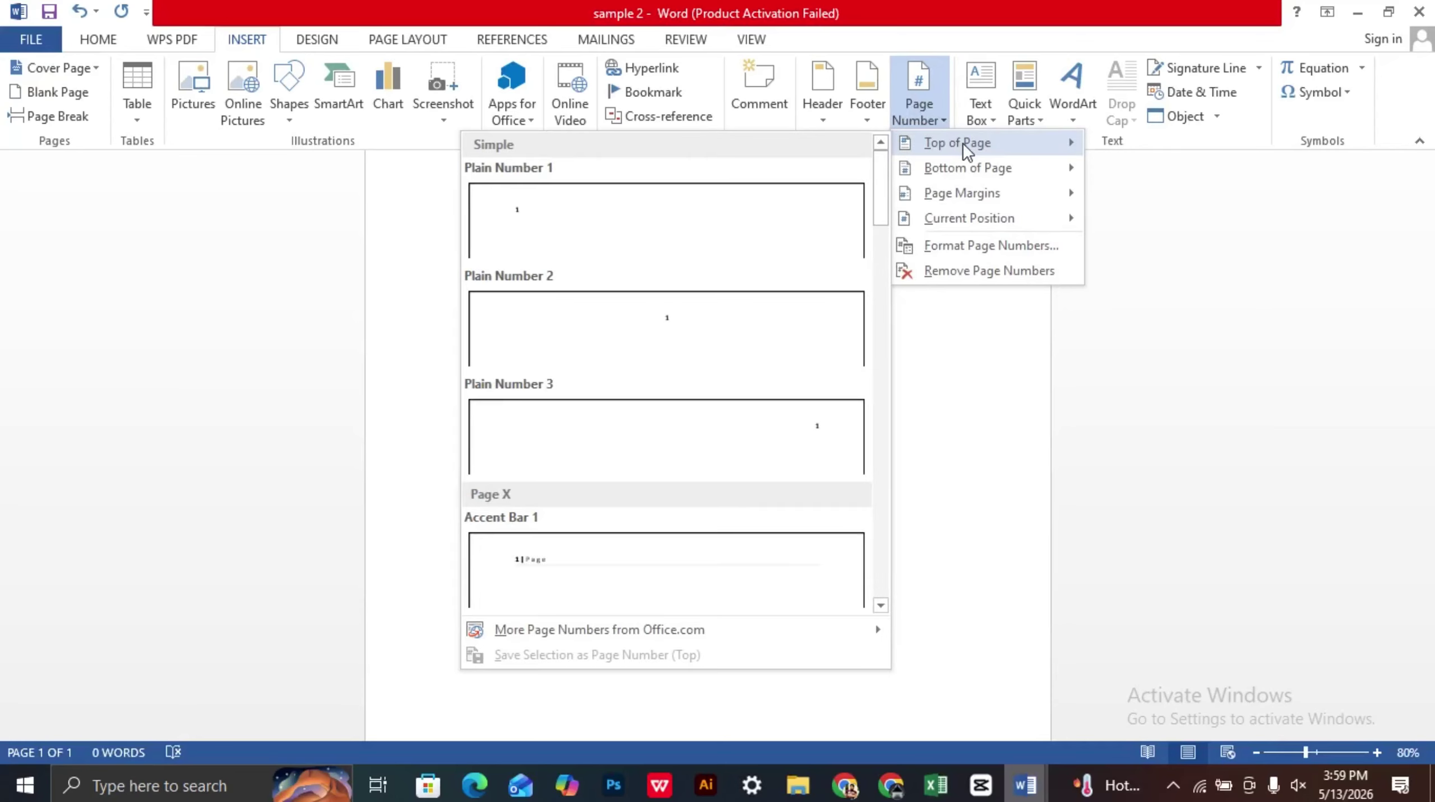
pyautogui.moveTo(977, 175)
pyautogui.click(529, 172)
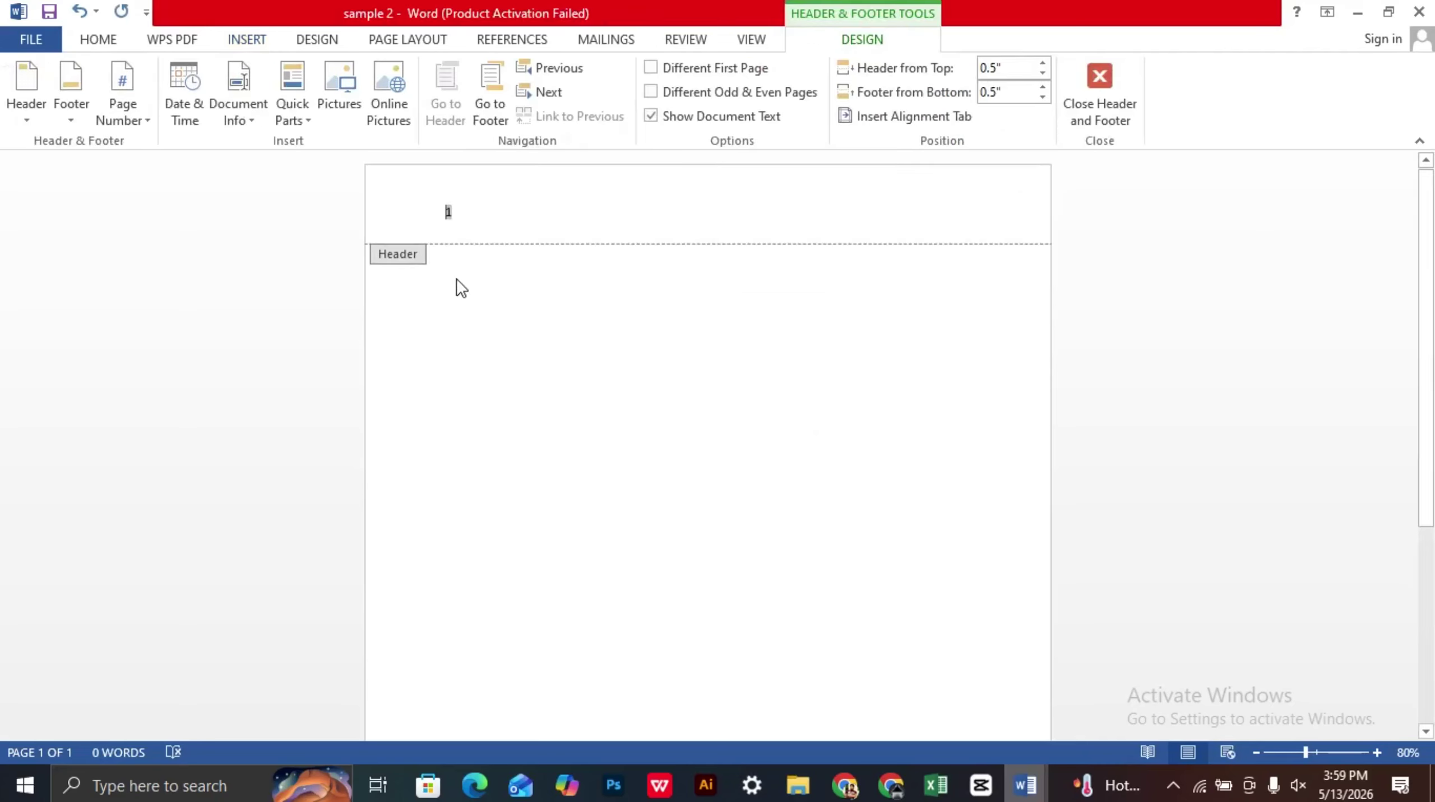
pyautogui.click(481, 212)
pyautogui.scroll(-5, 640, 438)
pyautogui.scroll(3, 651, 460)
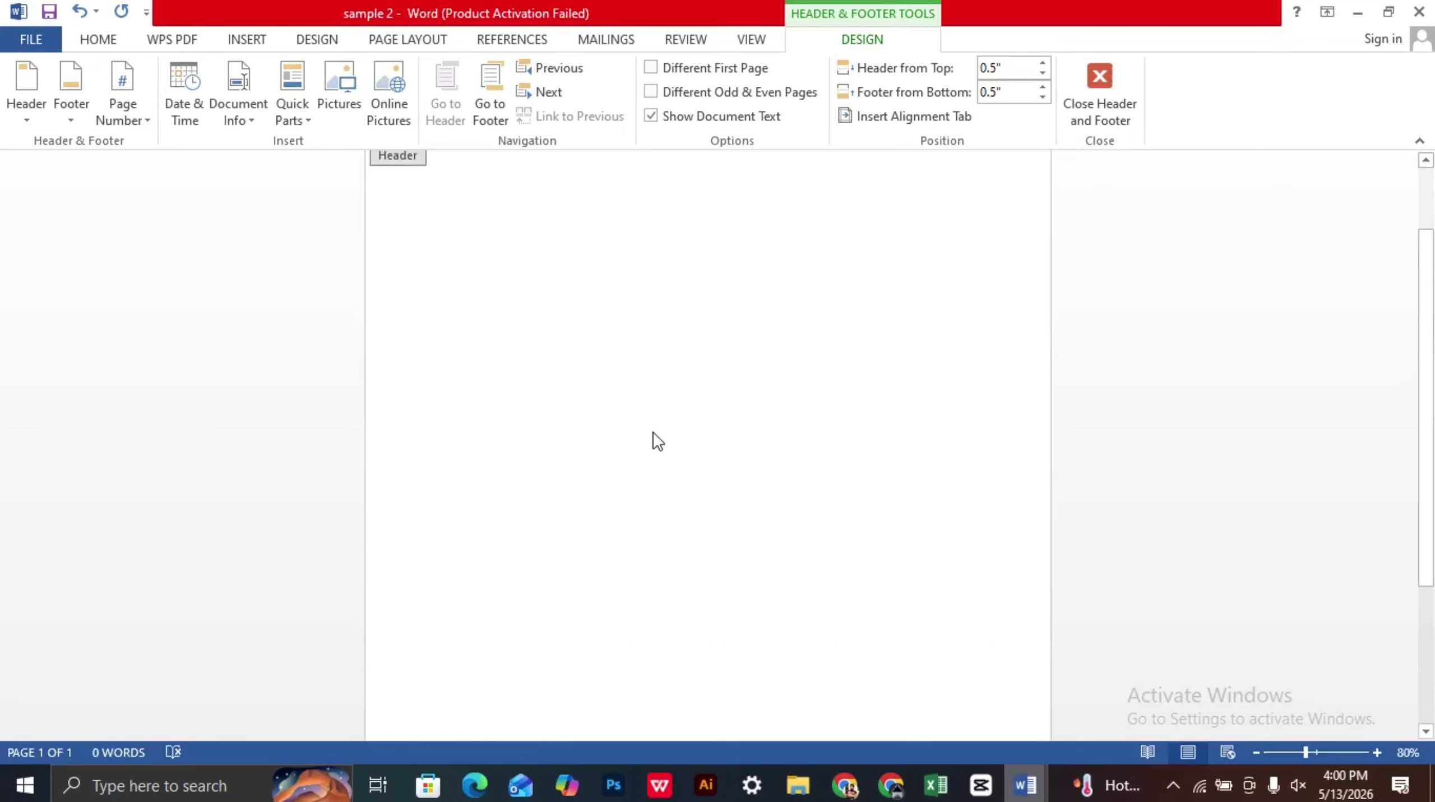
pyautogui.doubleClick(653, 431)
# - Add blank lines through the first page until the cursor reaches a second page
pyautogui.scroll(-3, 647, 635)
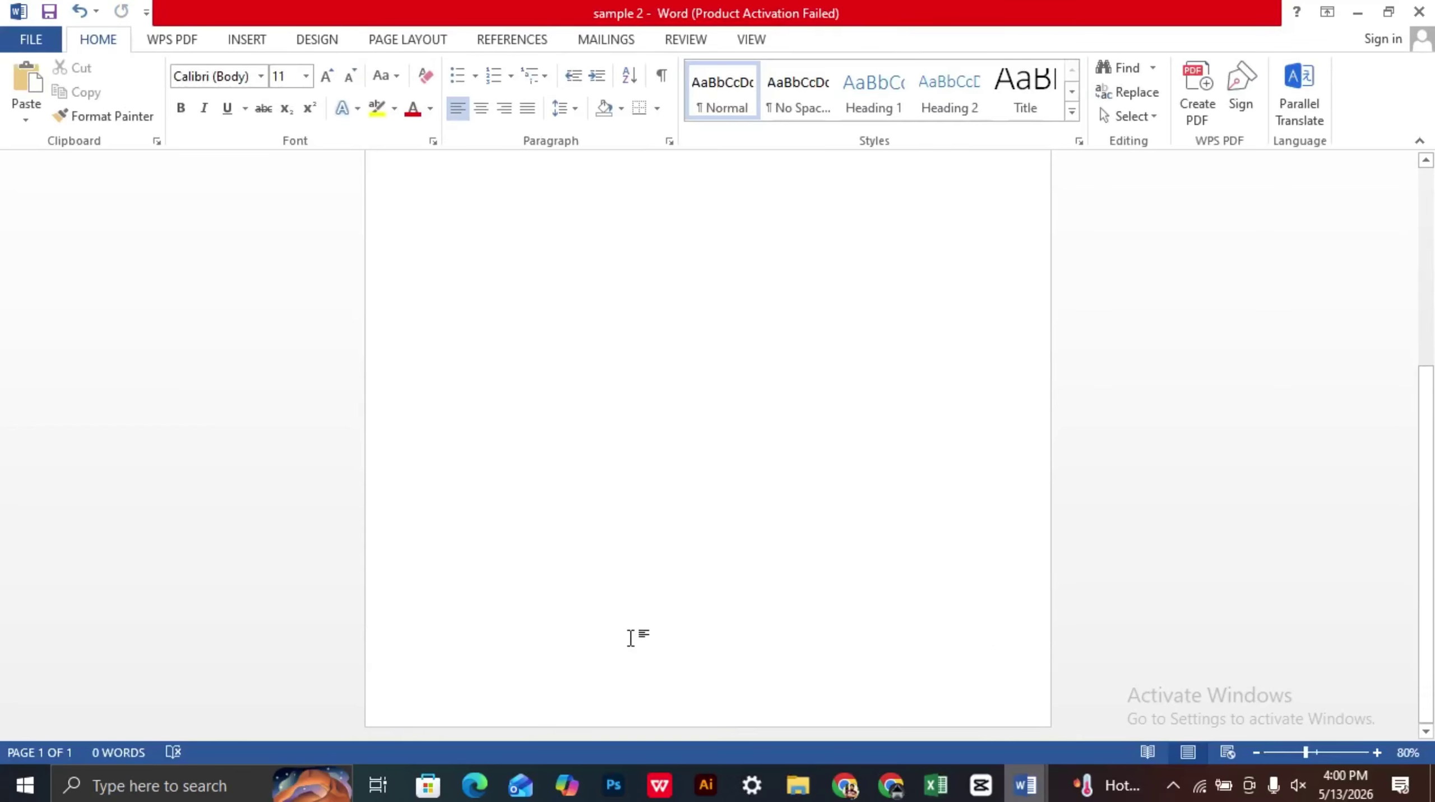
pyautogui.press('Return')
pyautogui.press('Return')
pyautogui.press('Return')
pyautogui.press('Return')
pyautogui.press('Return')
pyautogui.press('Return')
pyautogui.press('Return')
pyautogui.press('Return')
pyautogui.press('Return')
pyautogui.press('Return')
pyautogui.press('Return')
pyautogui.press('Return')
pyautogui.press('Return')
pyautogui.press('Return')
pyautogui.press('Return')
pyautogui.press('Return')
pyautogui.press('Return')
pyautogui.press('Return')
pyautogui.press('Return')
pyautogui.press('Return')
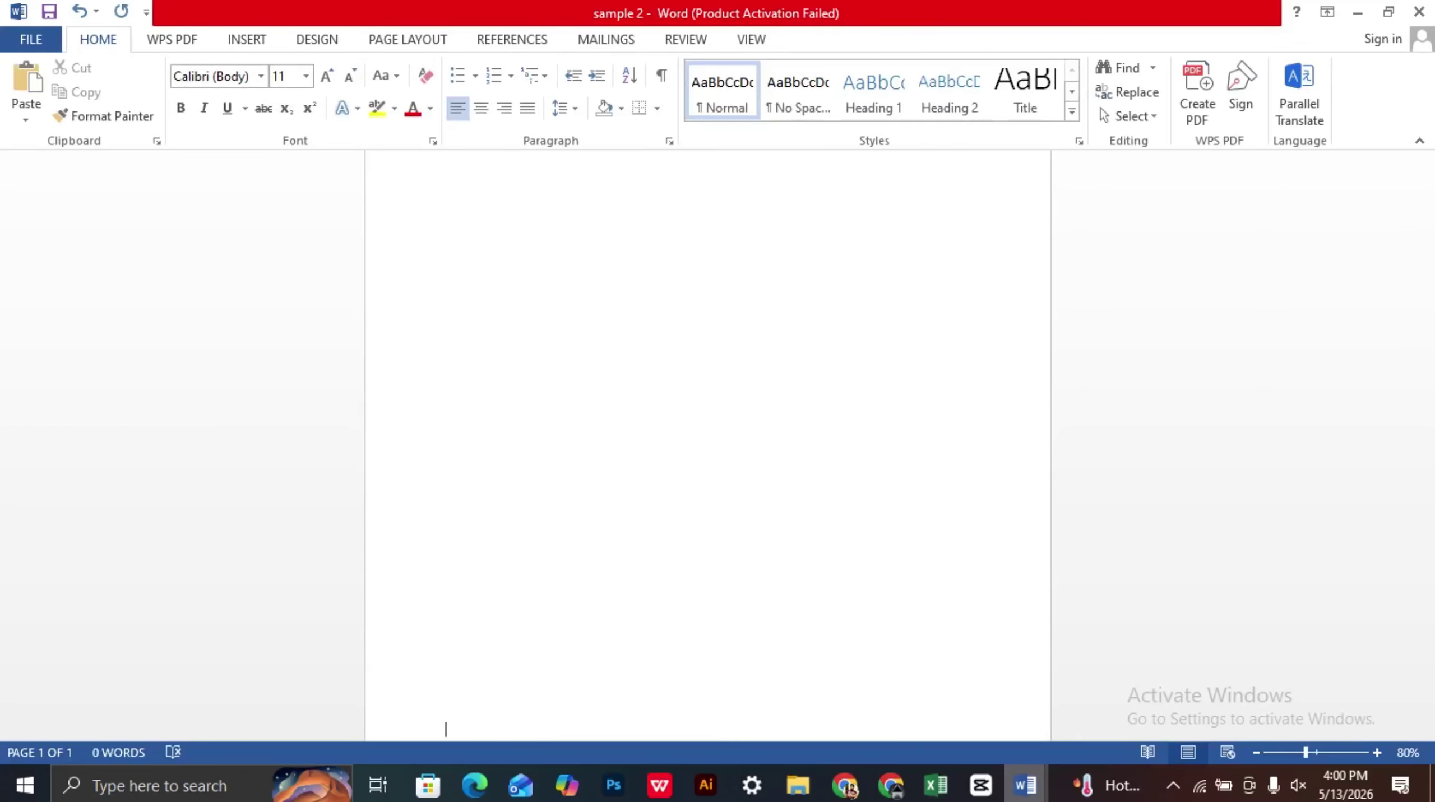
pyautogui.scroll(-3, 673, 555)
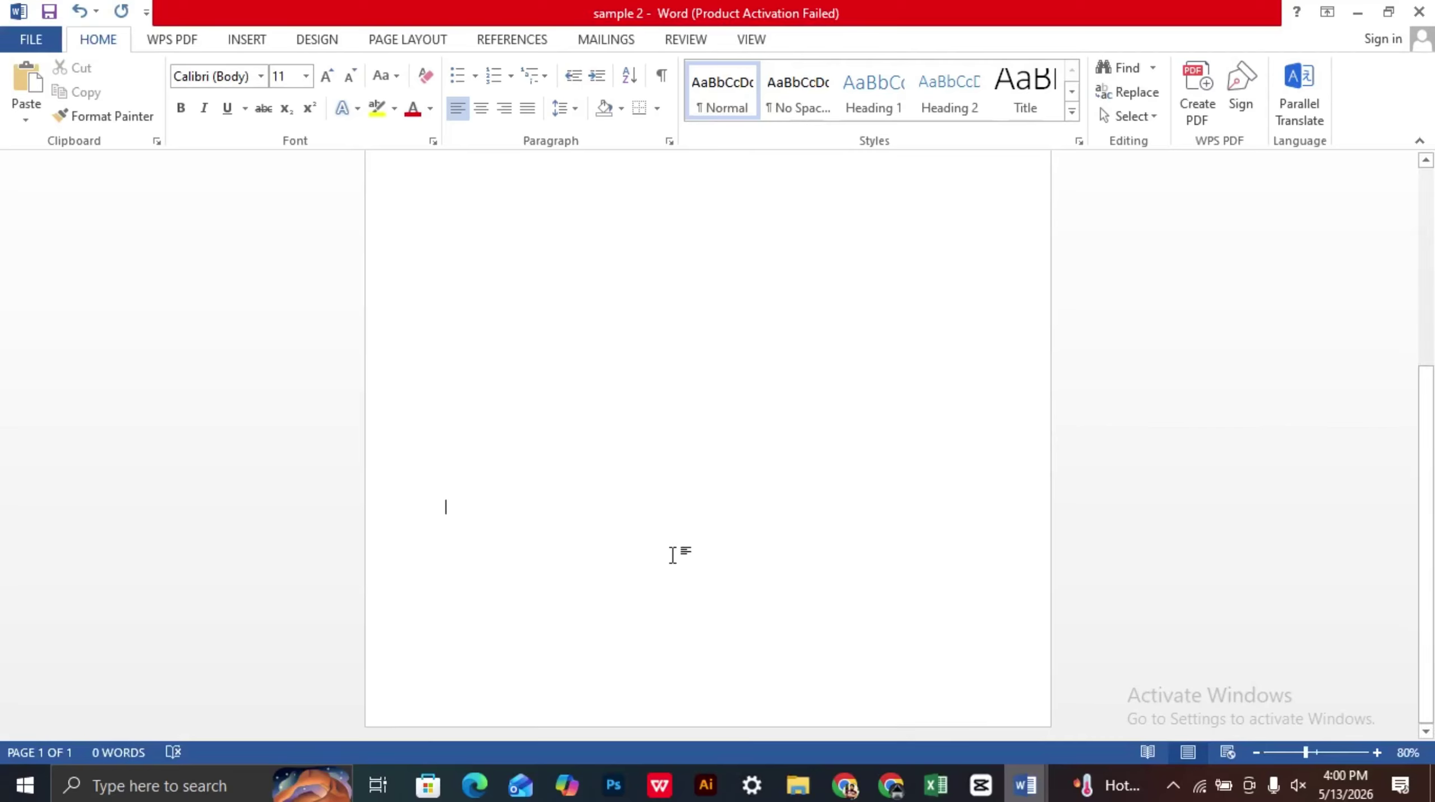
pyautogui.press('Return')
pyautogui.press('Return')
pyautogui.press('Return')
pyautogui.press('Return')
pyautogui.press('Return')
pyautogui.press('Return')
pyautogui.press('Return')
pyautogui.press('Return')
pyautogui.press('Return')
pyautogui.press('Return')
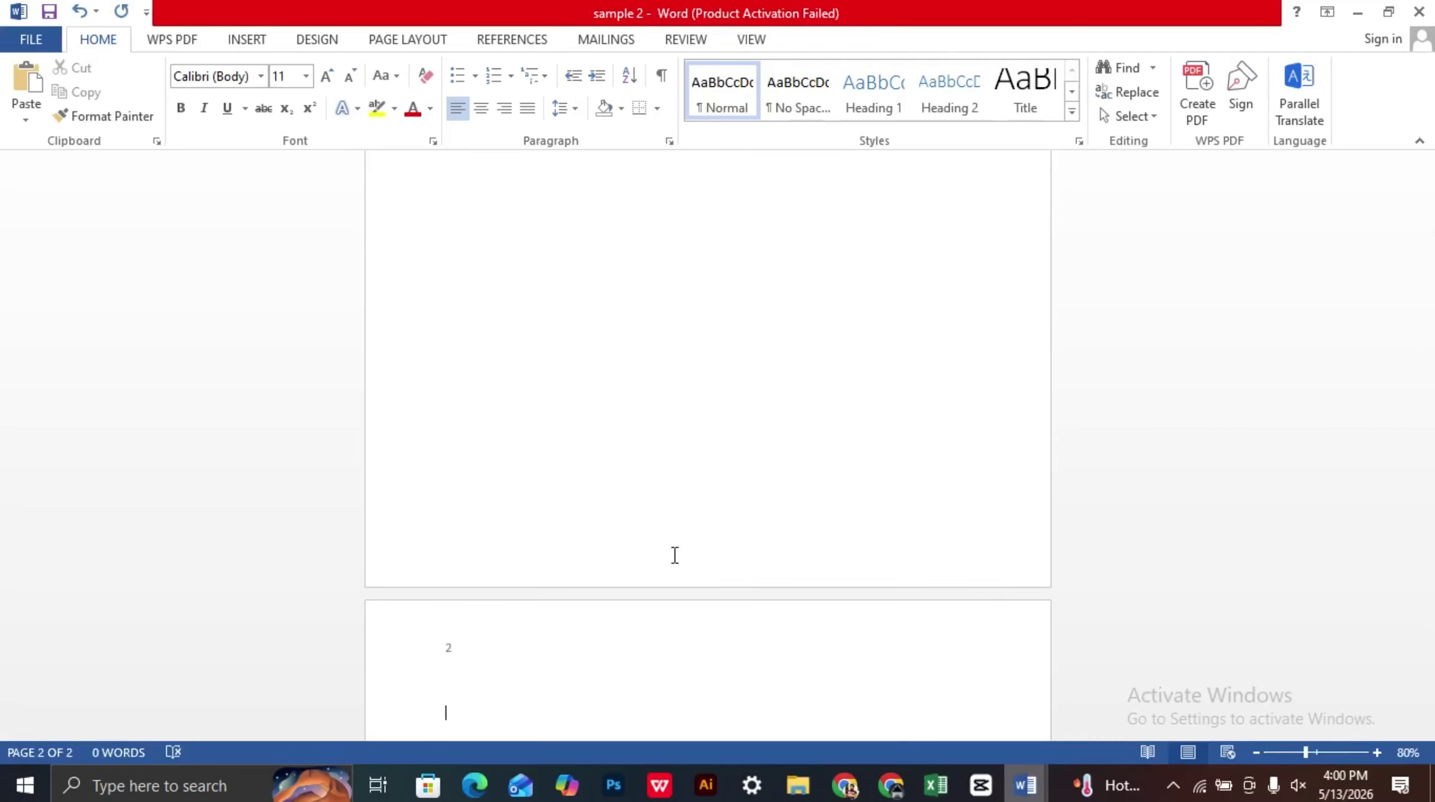
# - Fill the second page with blank lines until the cursor reaches a third page
pyautogui.scroll(-3, 675, 555)
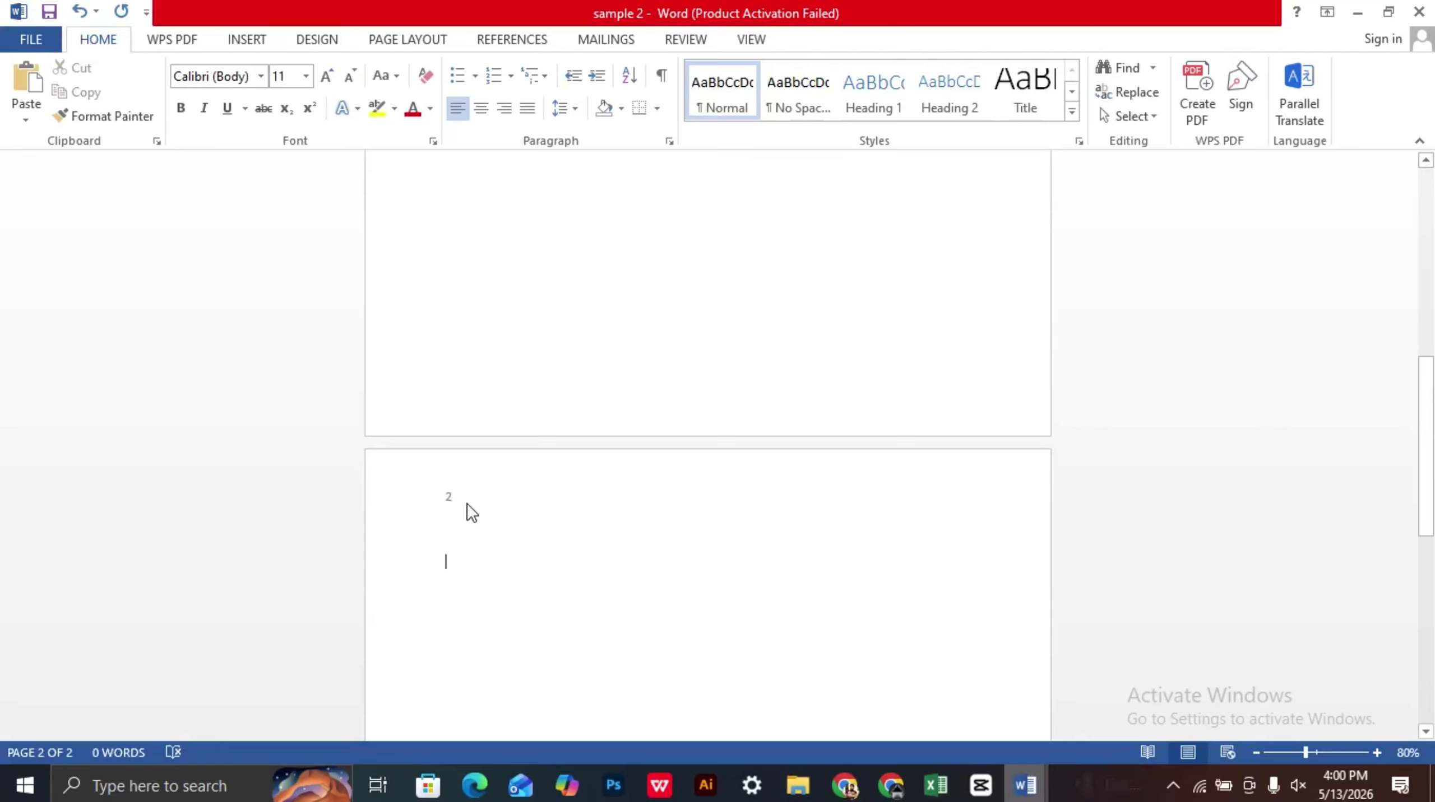
pyautogui.press('Return')
pyautogui.press('Return')
pyautogui.press('Return')
pyautogui.press('Return')
pyautogui.press('Return')
pyautogui.press('Return')
pyautogui.press('Return')
pyautogui.press('Return')
pyautogui.press('Return')
pyautogui.press('Return')
pyautogui.press('Return')
pyautogui.press('Return')
pyautogui.press('Return')
pyautogui.press('Return')
pyautogui.press('Return')
pyautogui.press('Return')
pyautogui.press('Return')
pyautogui.press('Return')
pyautogui.press('Return')
pyautogui.press('Return')
pyautogui.press('Return')
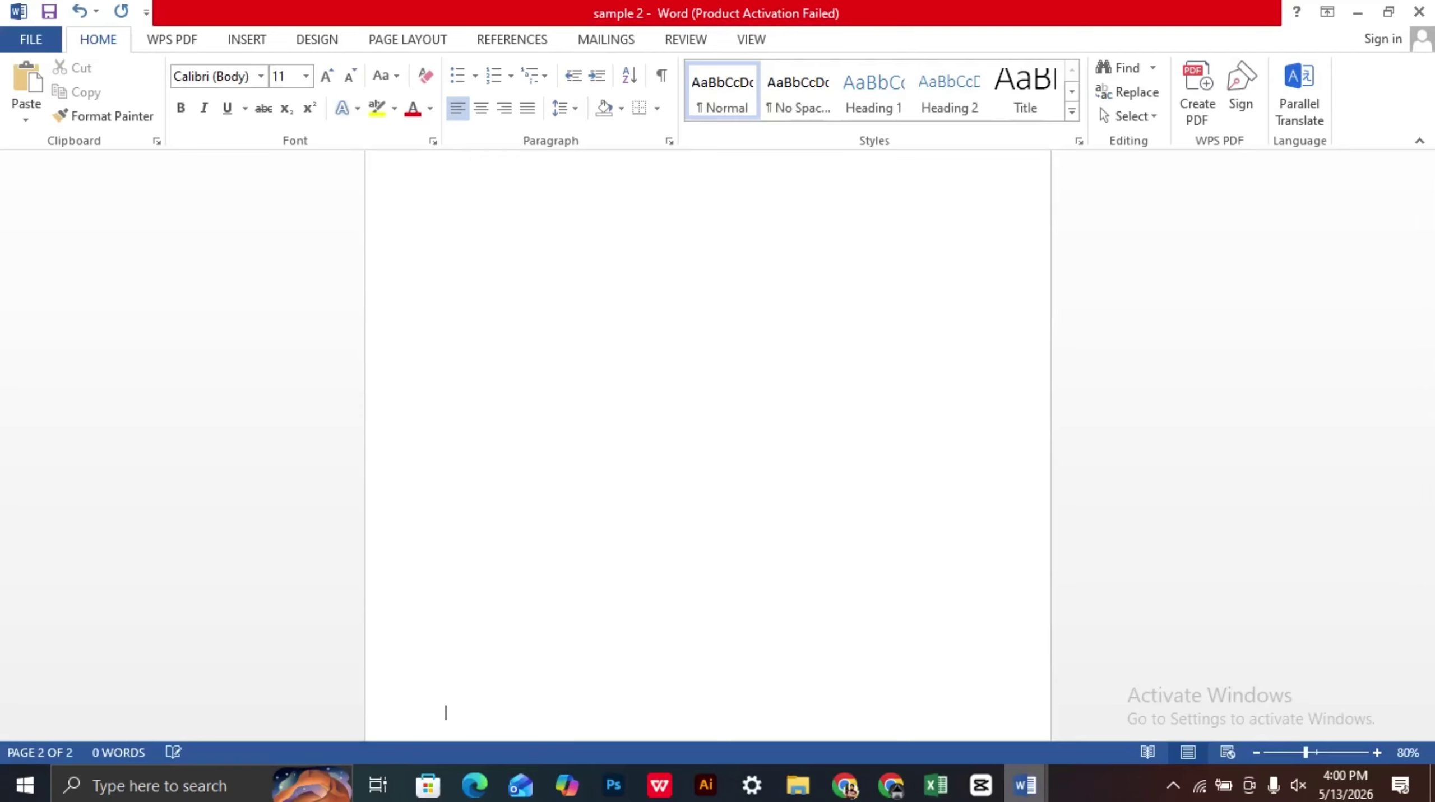
pyautogui.scroll(-3, 467, 503)
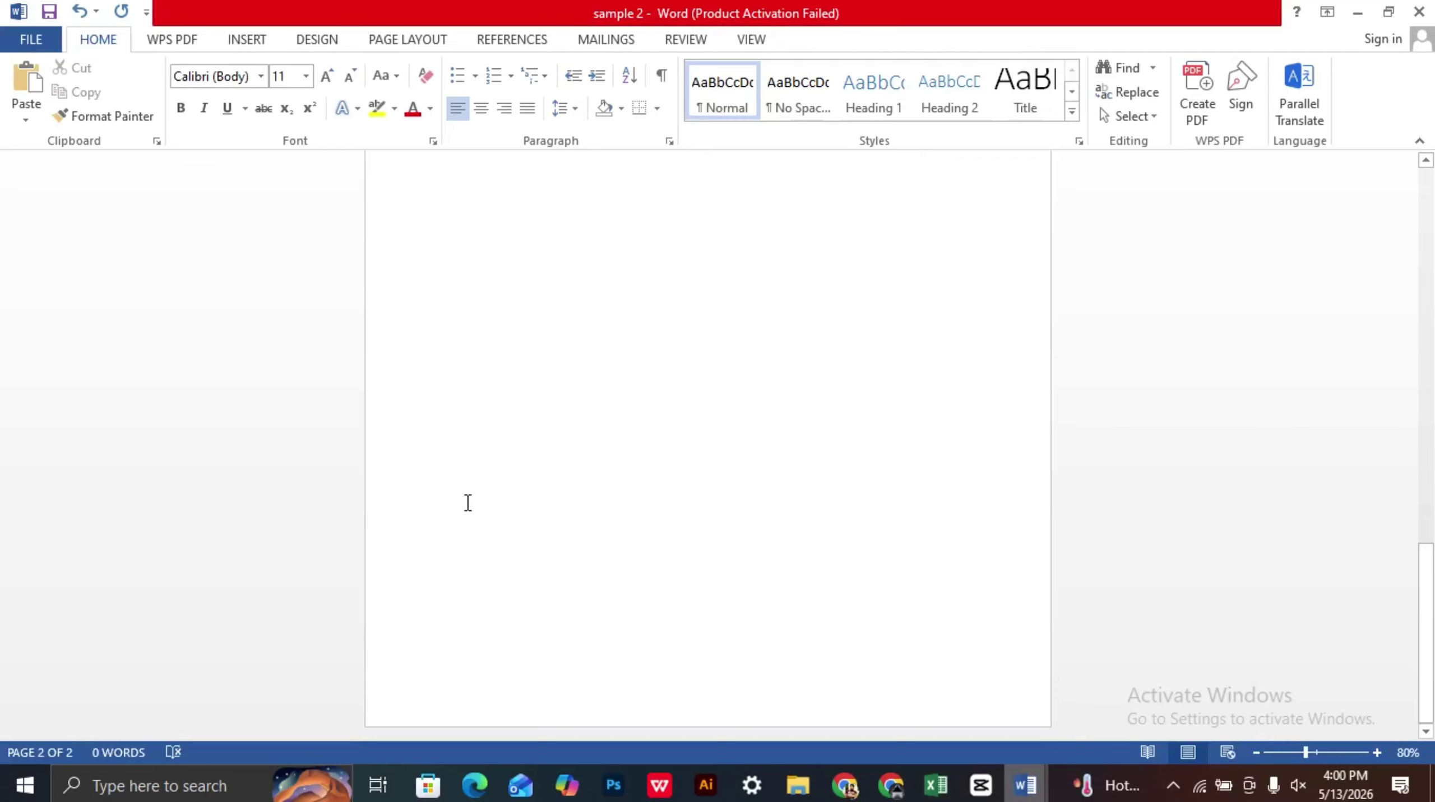
pyautogui.press('Return')
pyautogui.press('Return')
pyautogui.press('Return')
pyautogui.press('Return')
pyautogui.press('Return')
pyautogui.press('Return')
pyautogui.press('Return')
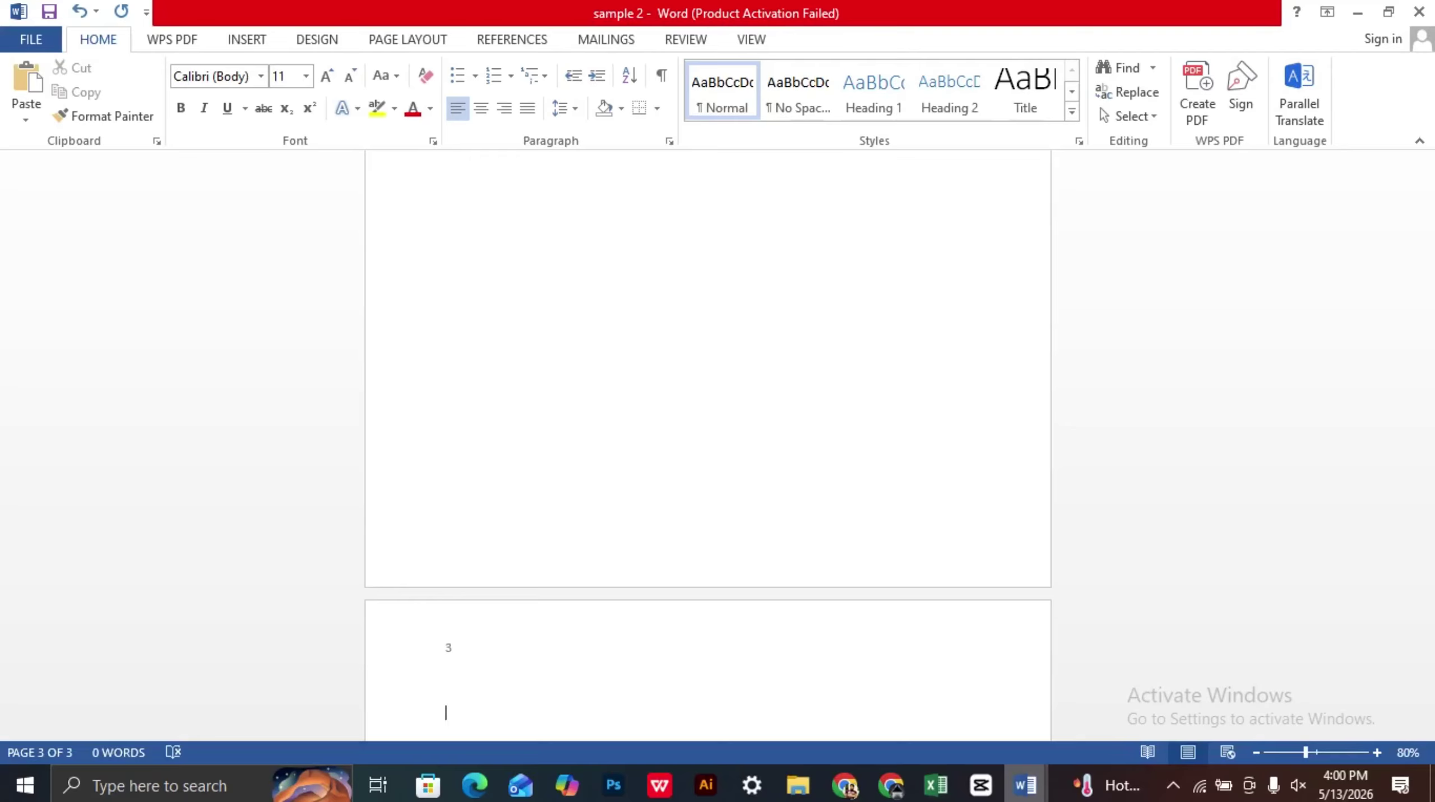
# - Continue adding blank lines through the third page until the cursor reaches a fourth page
pyautogui.press('Return')
pyautogui.press('Return')
pyautogui.press('Return')
pyautogui.press('Return')
pyautogui.press('Return')
pyautogui.press('Return')
pyautogui.press('Return')
pyautogui.press('Return')
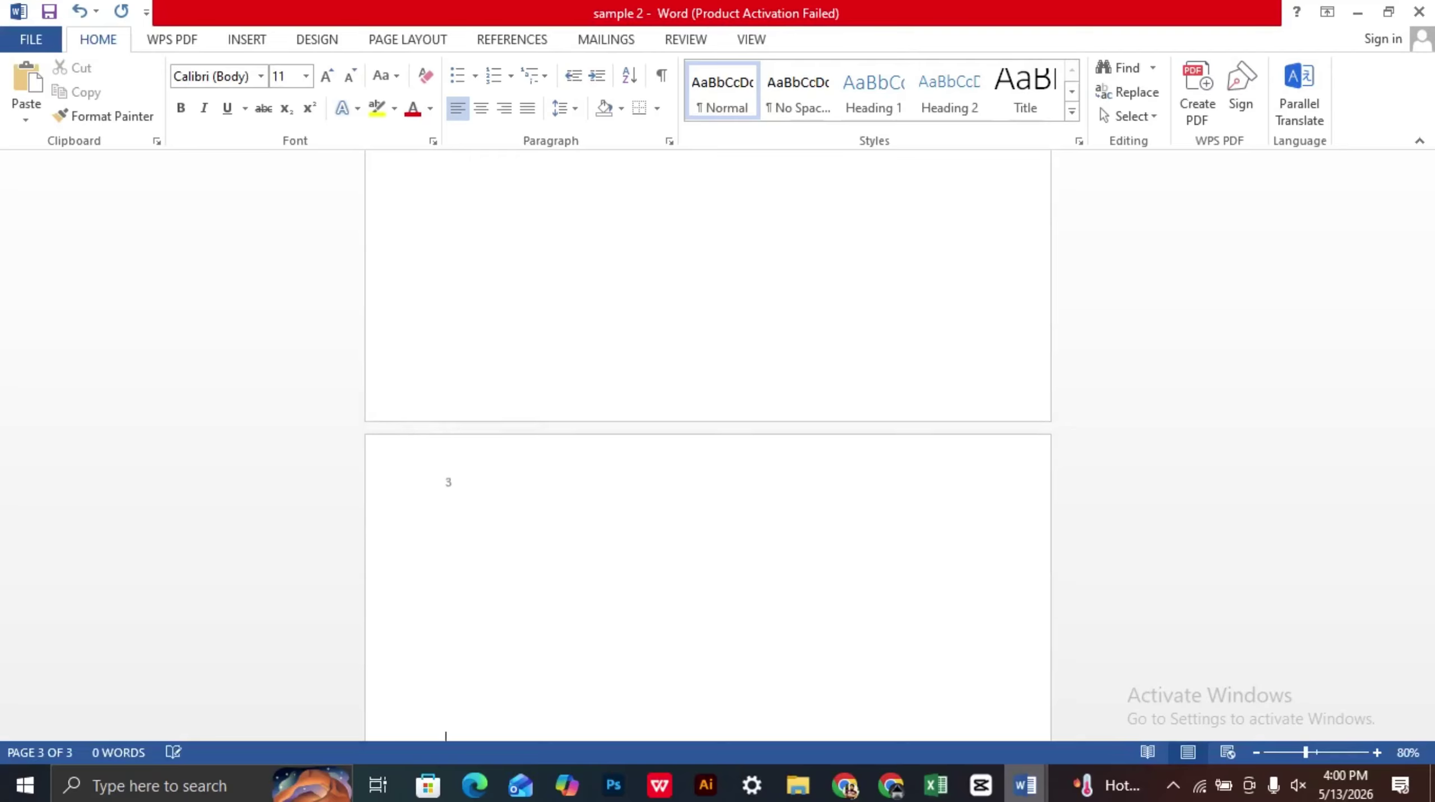
pyautogui.press('Return')
pyautogui.press('Return')
pyautogui.press('Return')
pyautogui.press('Return')
pyautogui.press('Return')
pyautogui.press('Return')
pyautogui.press('Return')
pyautogui.press('Return')
pyautogui.press('Return')
pyautogui.press('Return')
pyautogui.press('Return')
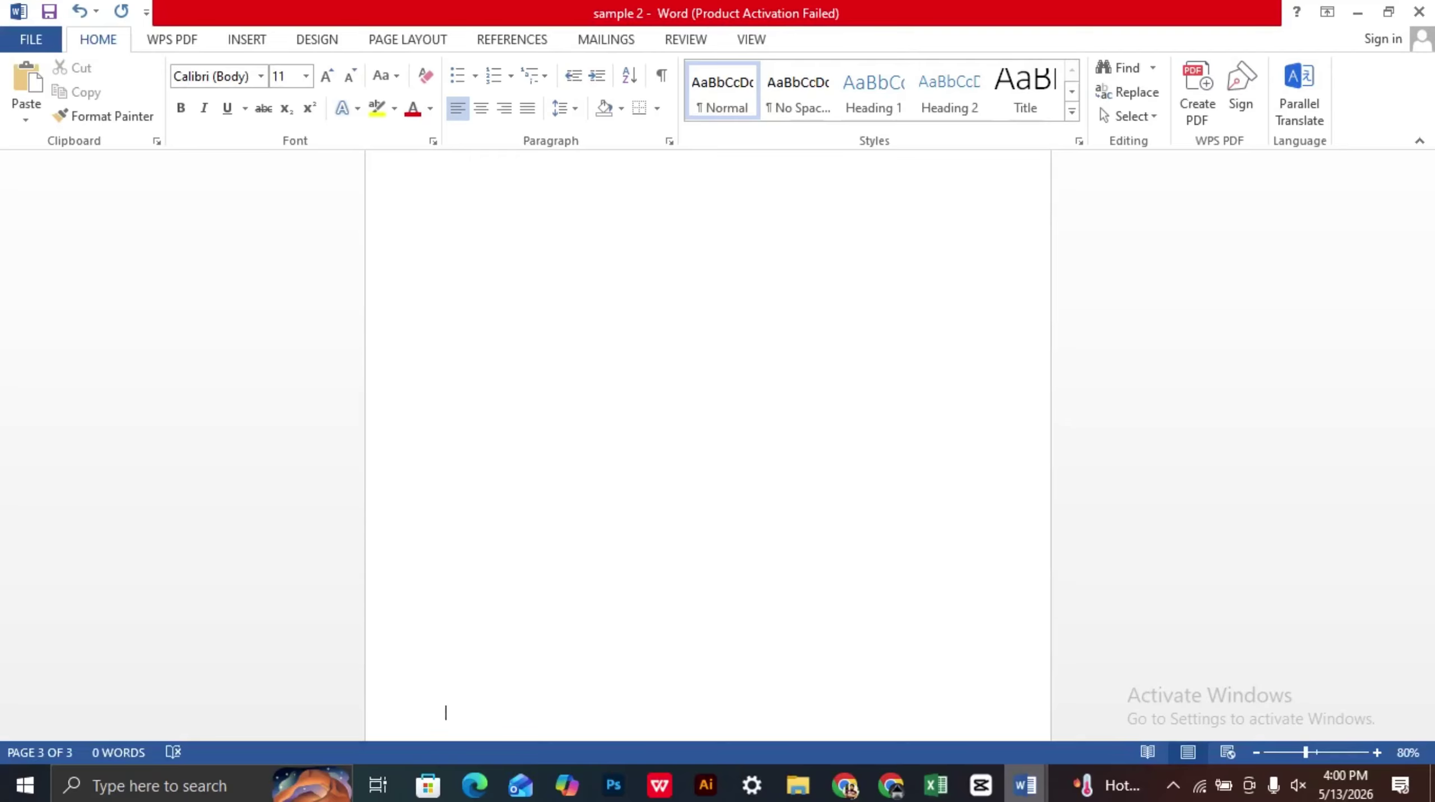
pyautogui.scroll(-5, 455, 486)
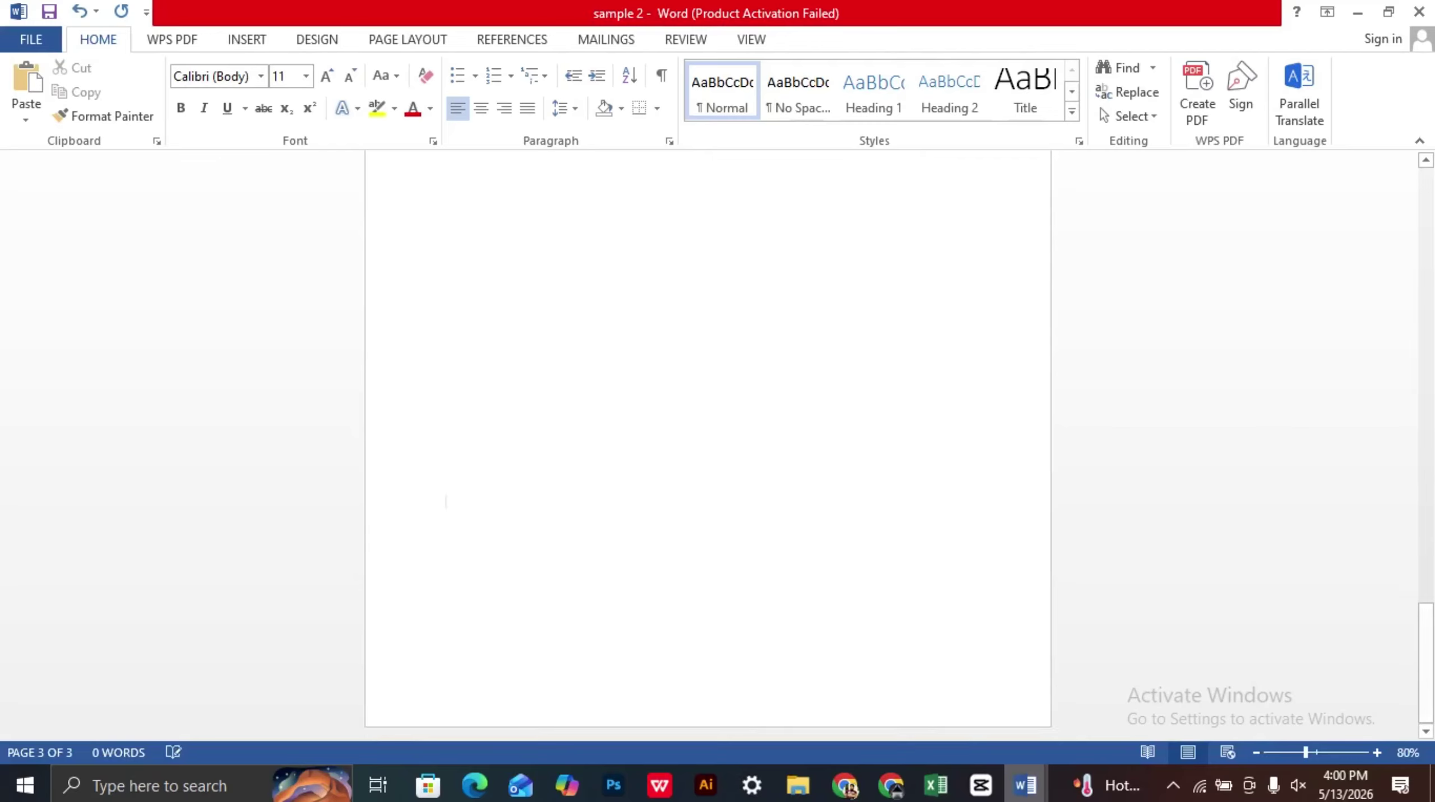
pyautogui.press('Return')
pyautogui.press('Return')
pyautogui.press('Return')
pyautogui.press('Return')
pyautogui.press('Return')
pyautogui.press('Return')
pyautogui.press('Return')
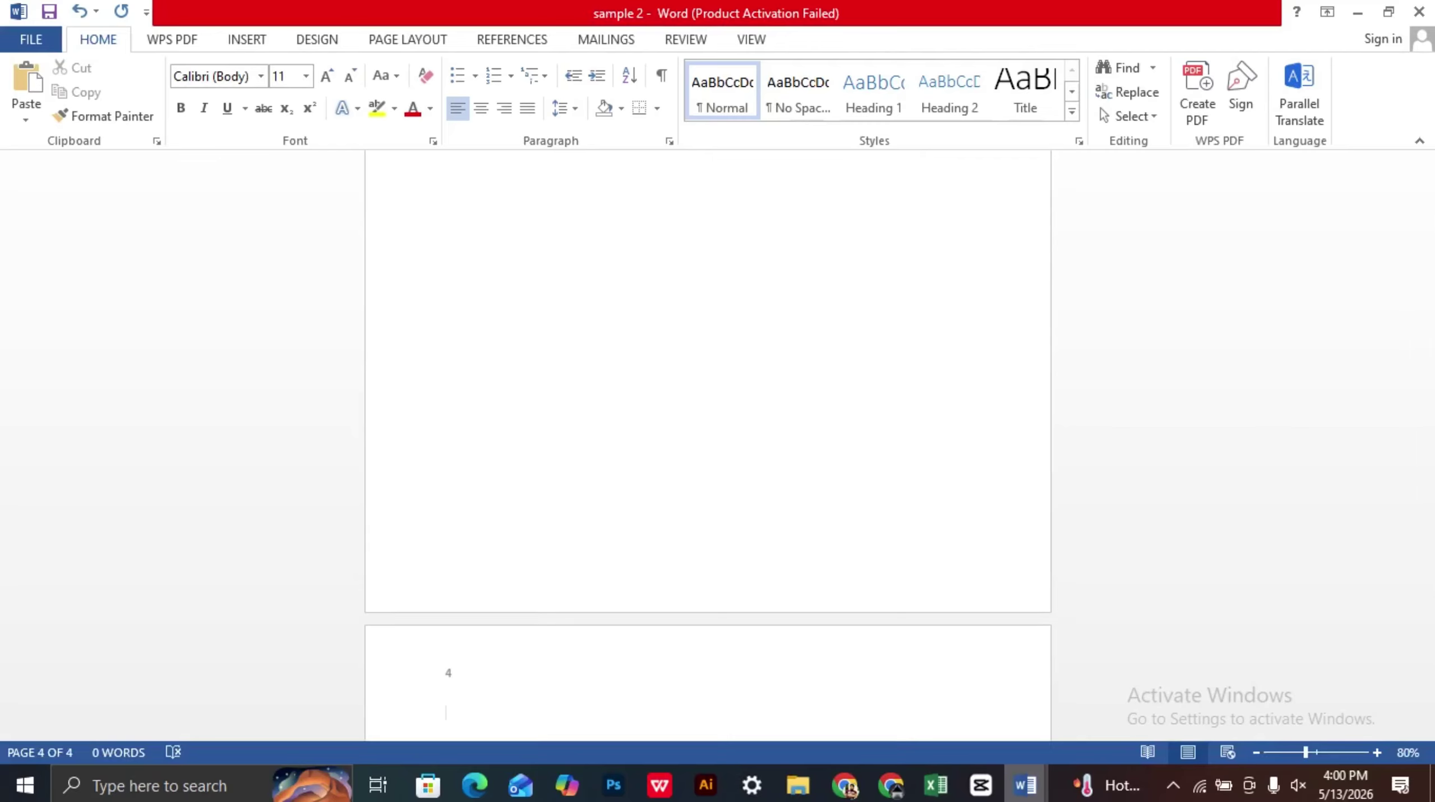
# - Check the header page numbers from page 4 back to page 1 and place the cursor on the first line
pyautogui.scroll(-4, 371, 497)
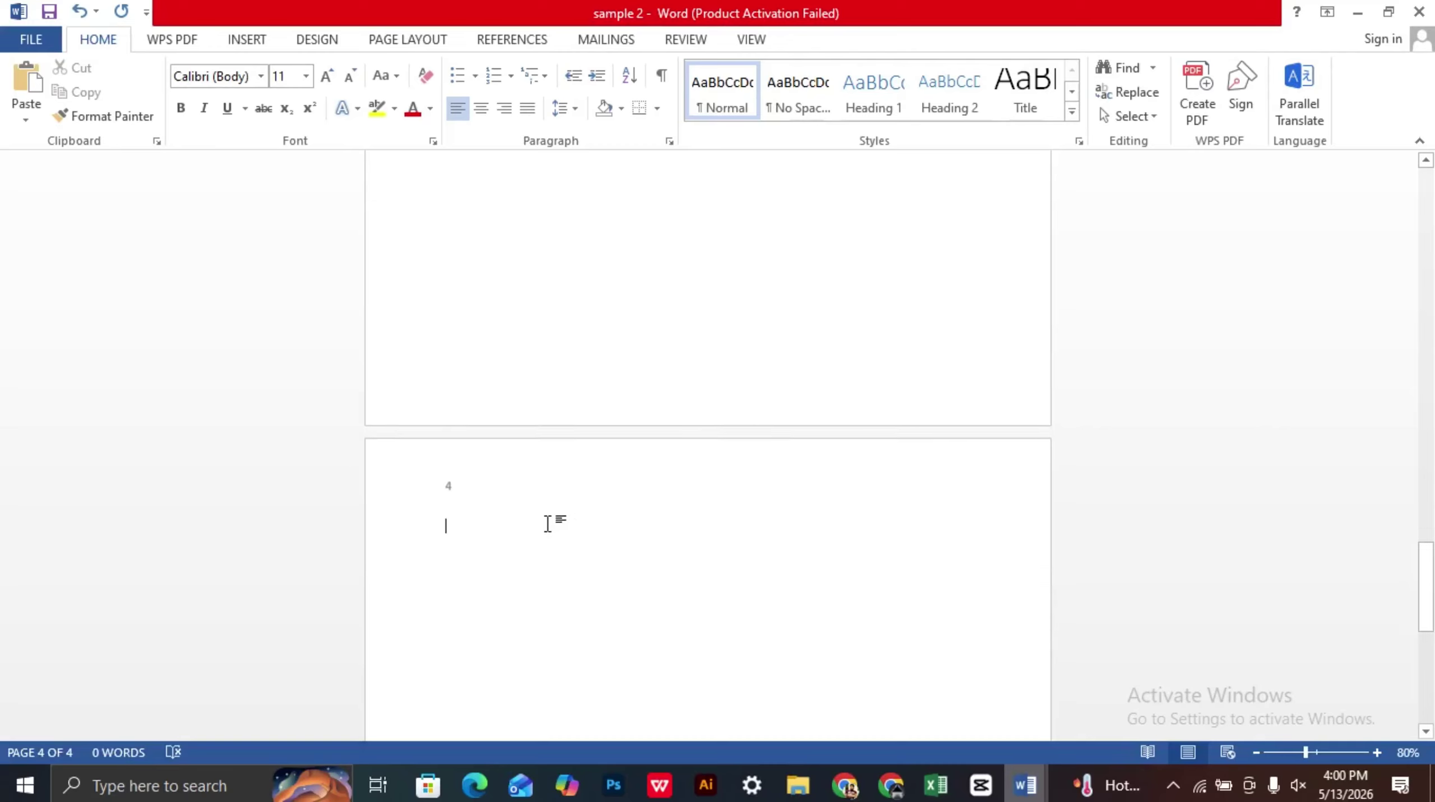
pyautogui.scroll(15, 471, 501)
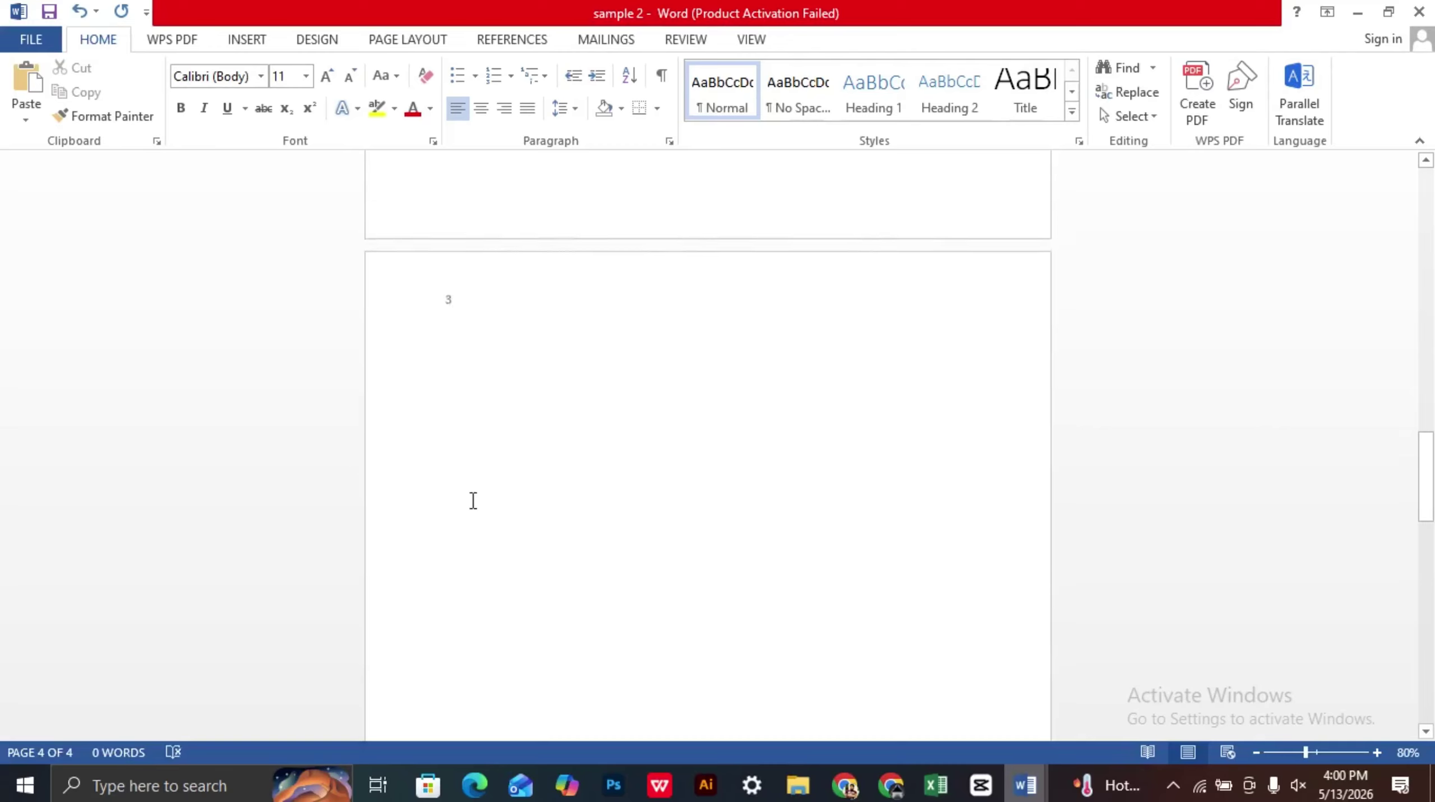
pyautogui.scroll(18, 473, 500)
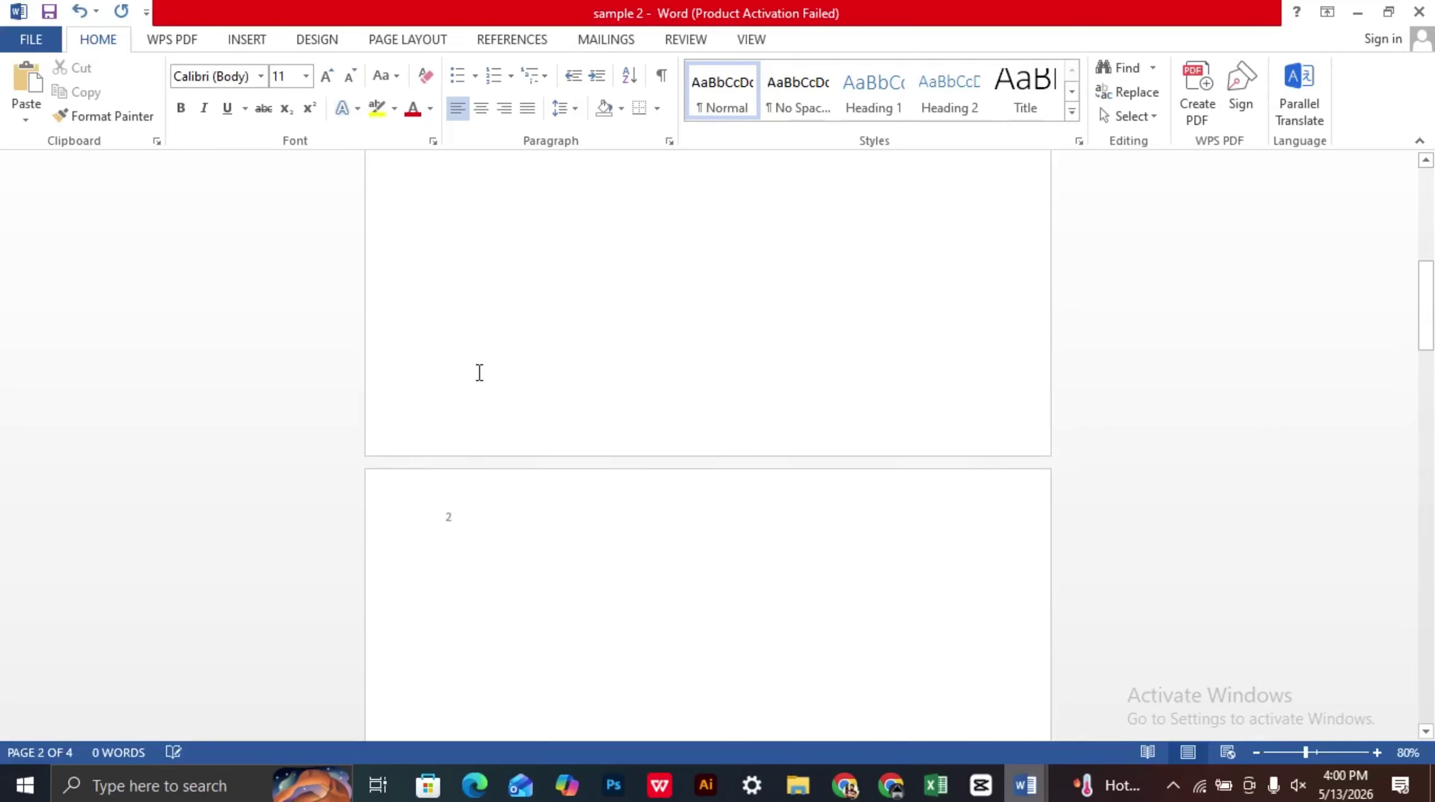
pyautogui.scroll(10, 478, 372)
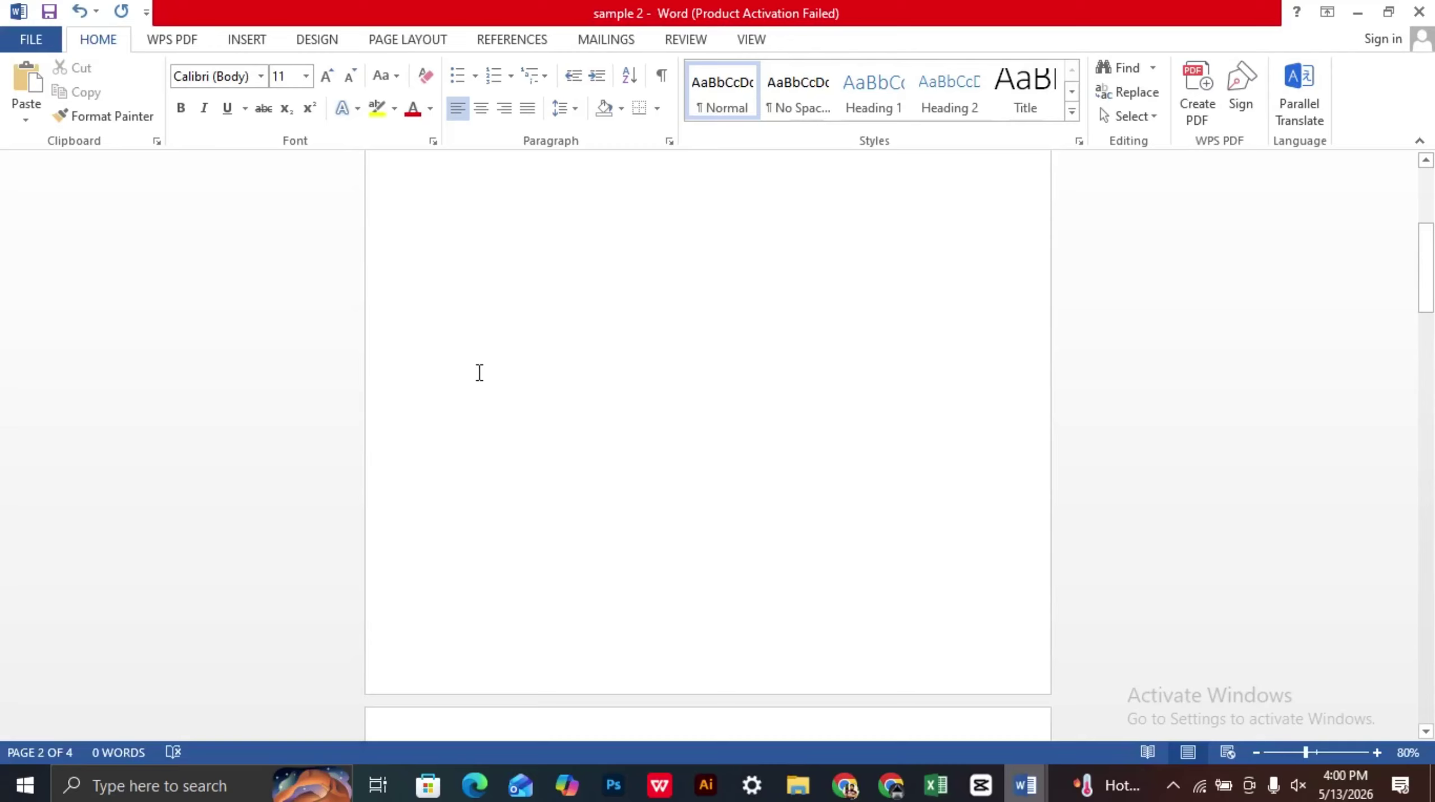
pyautogui.click(477, 227)
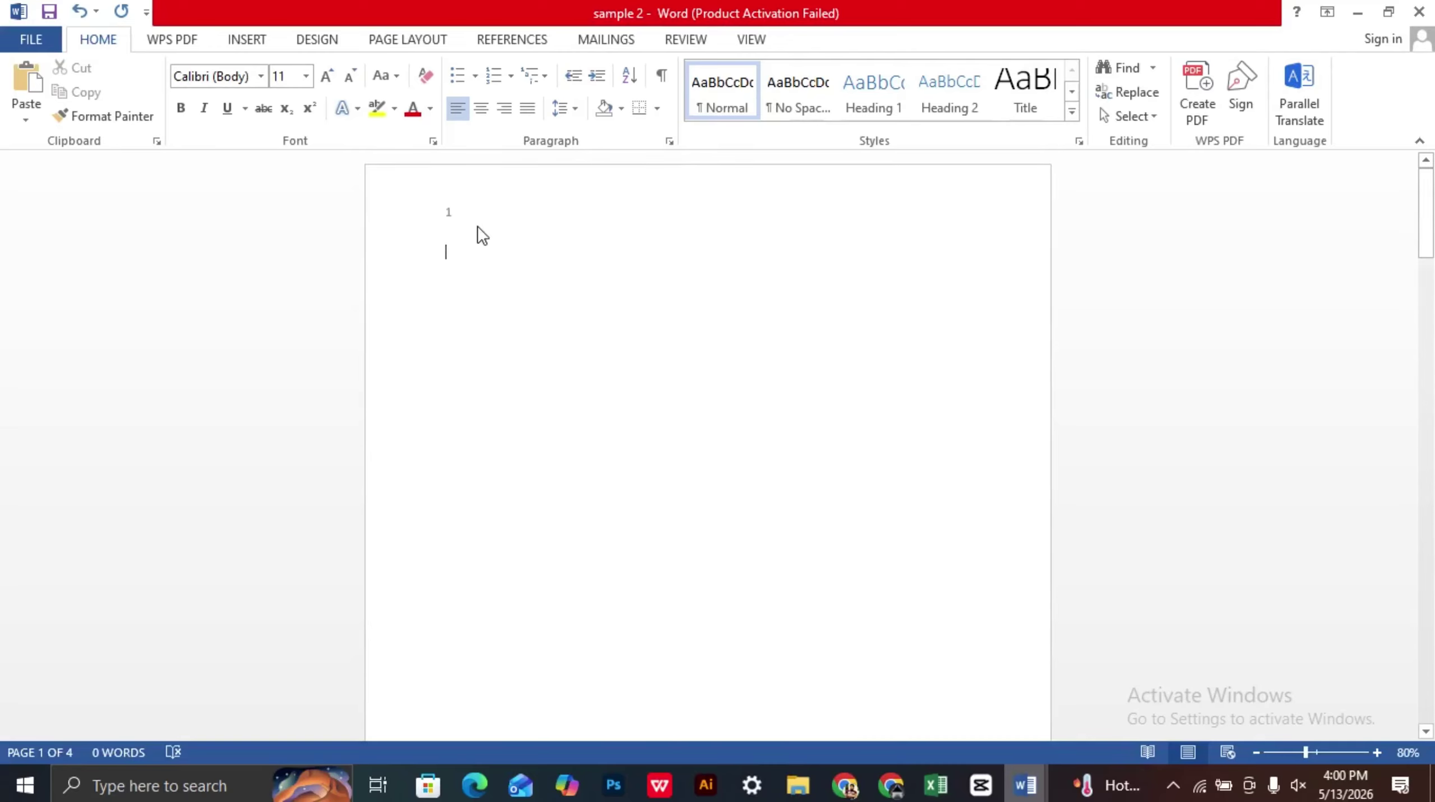